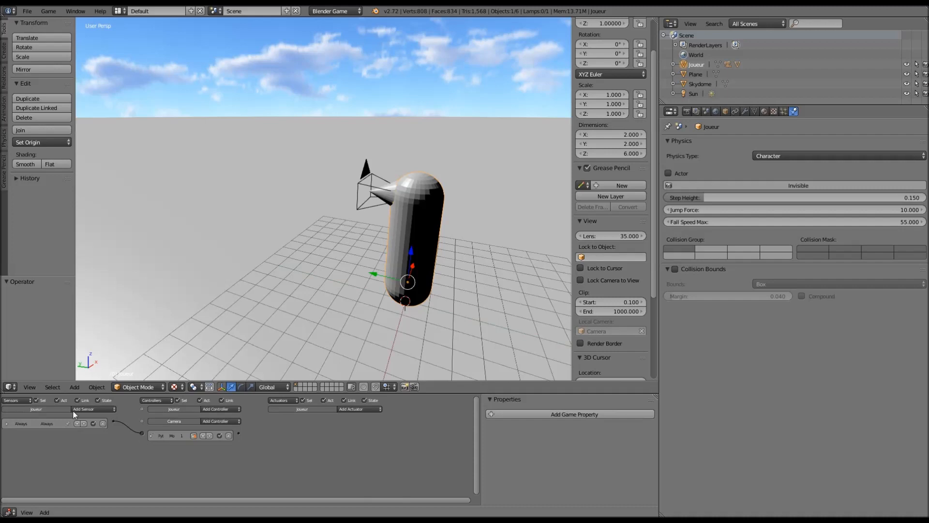
Add a keyboard sensor to Joueur with the Up Arrow key, name it Avancer, and collapse it.
left_click(90, 409)
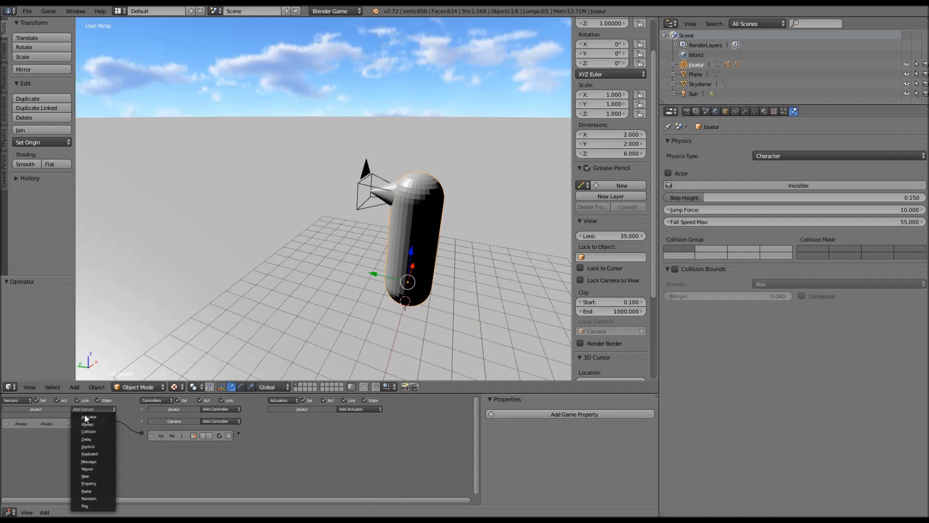
left_click(89, 453)
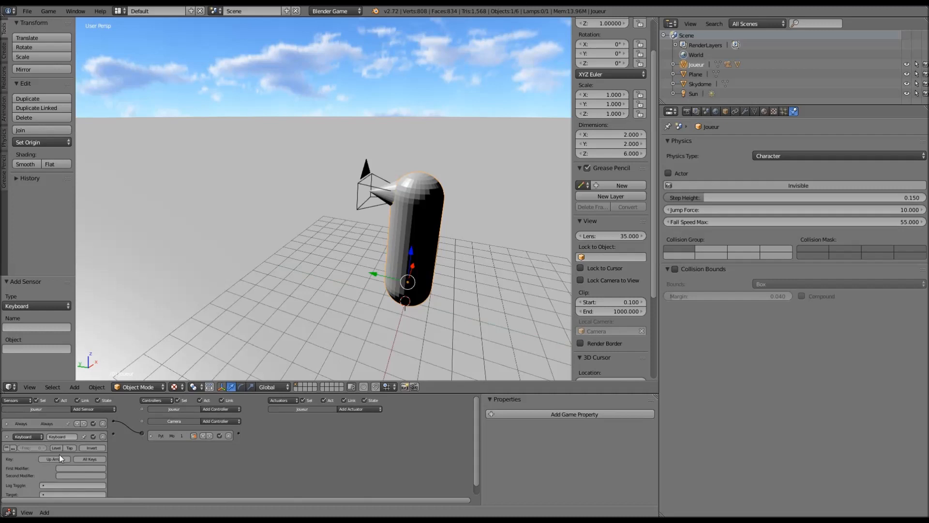
left_click(62, 437)
key("BackSpace")
key("Return")
left_click(7, 437)
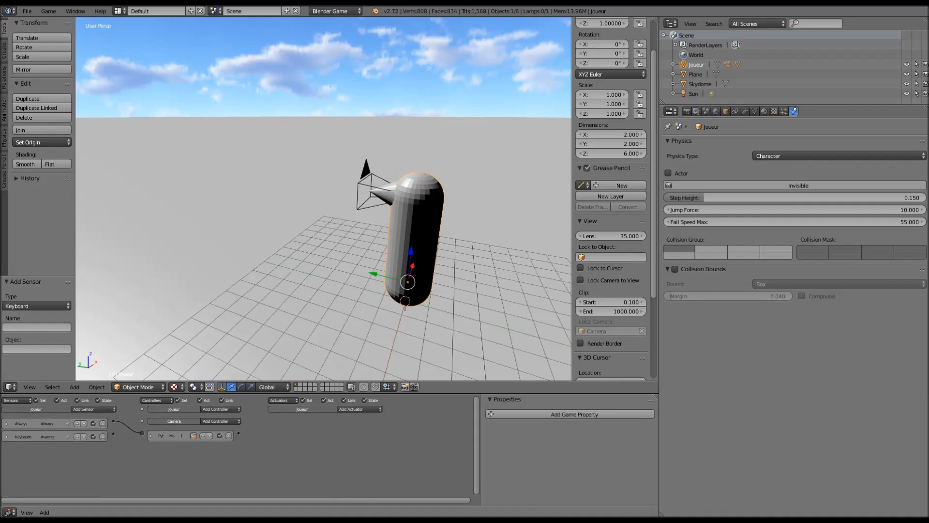
Add a second keyboard sensor to Joueur for the Down Arrow key, name it Reculer, and collapse it.
left_click(93, 410)
left_click(100, 455)
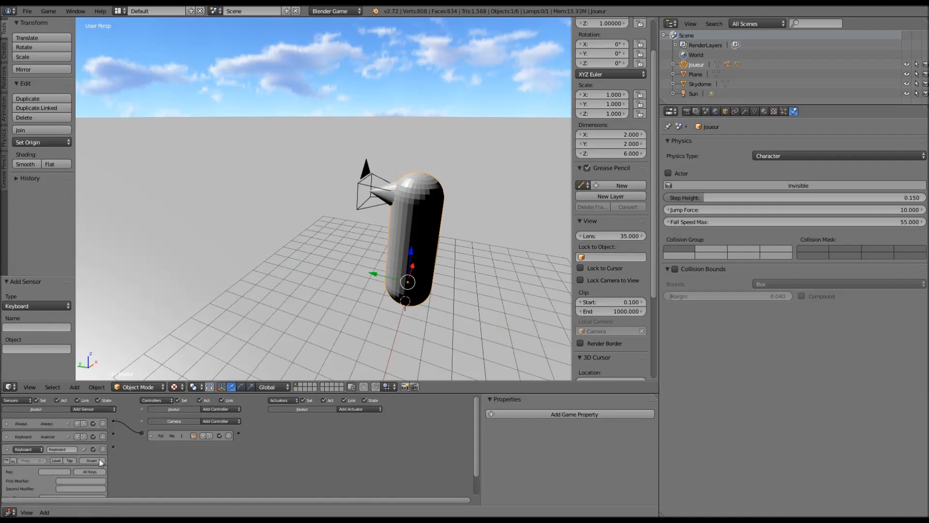
left_click(64, 450)
left_click(7, 450)
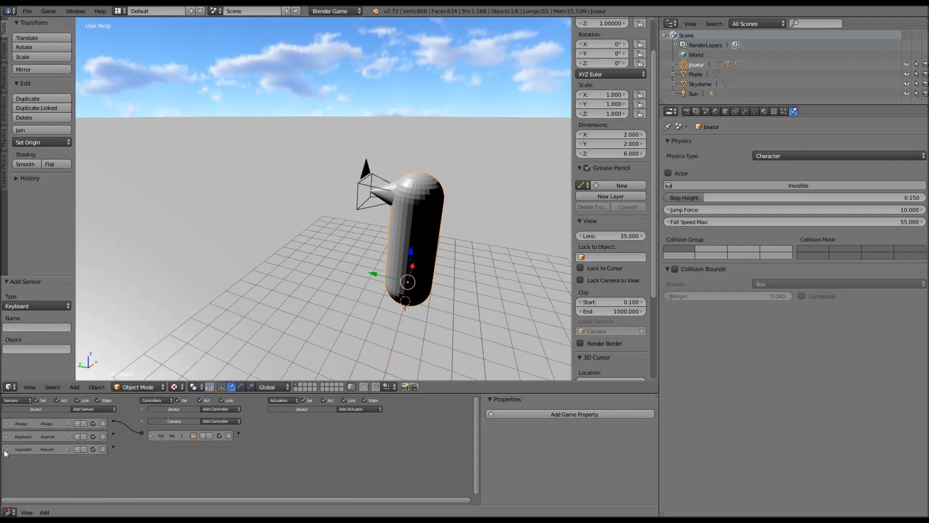
Check the keys assigned to the Reculer and Avancer keyboard sensors.
left_click(6, 449)
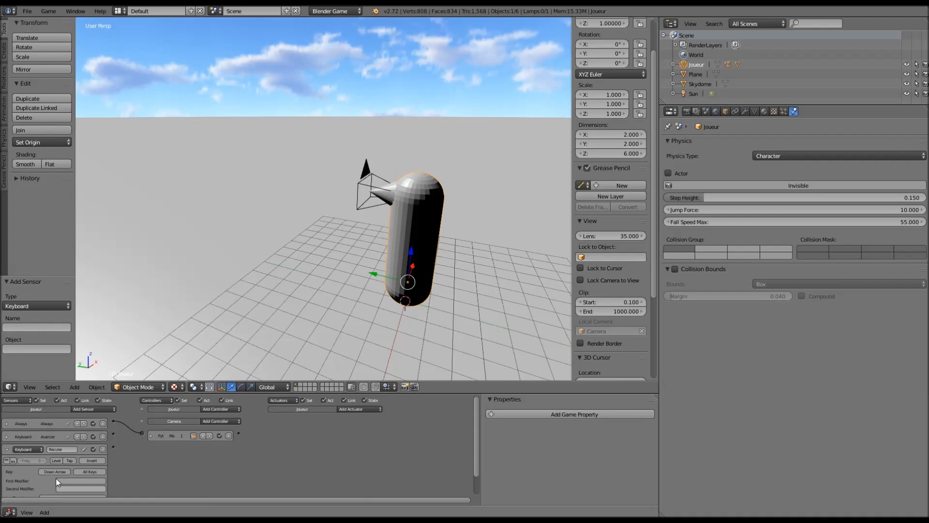
left_click(6, 449)
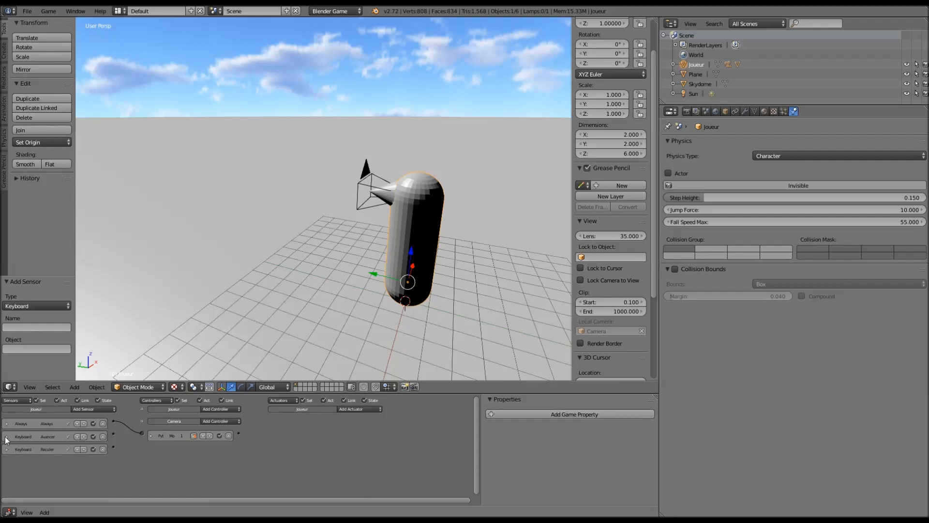
left_click(6, 437)
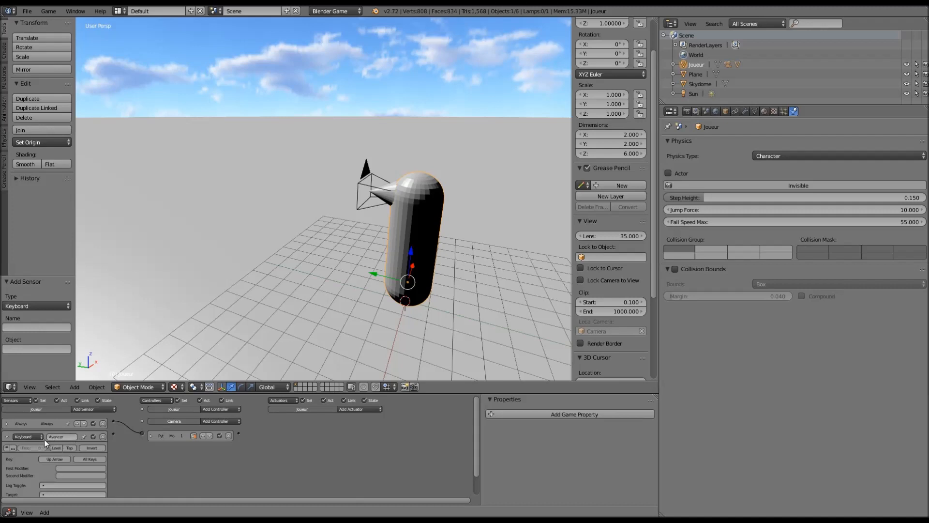
left_click(6, 437)
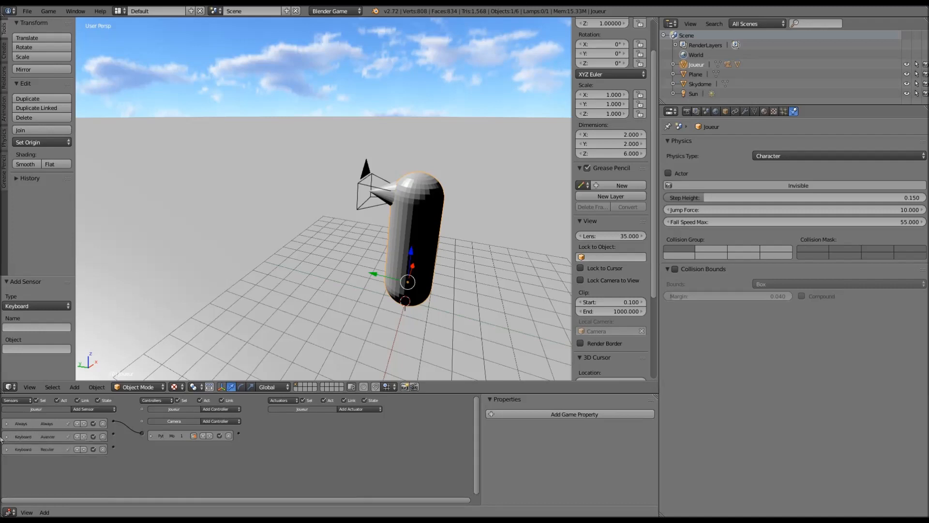
left_click(7, 437)
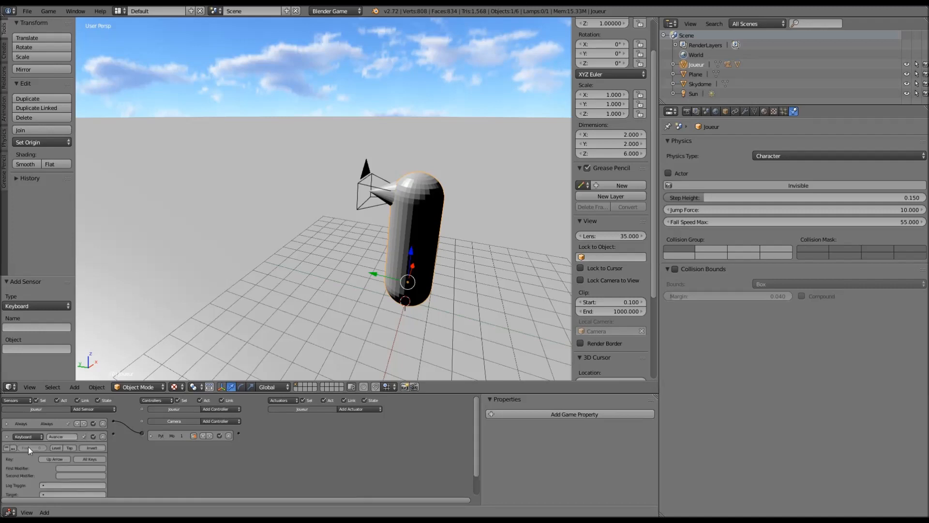
left_click(54, 458)
left_click(6, 437)
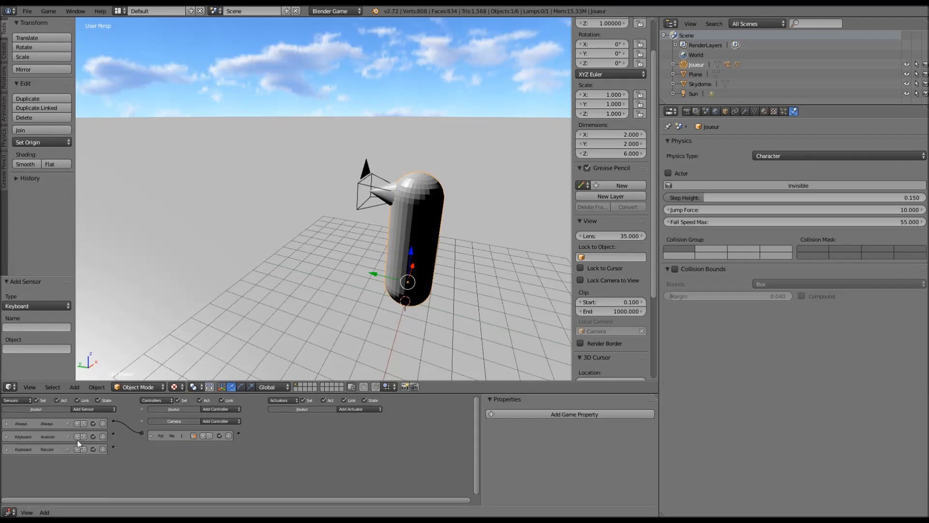
Add a keyboard sensor named Gauche with the Left Arrow key and collapse it.
left_click(91, 410)
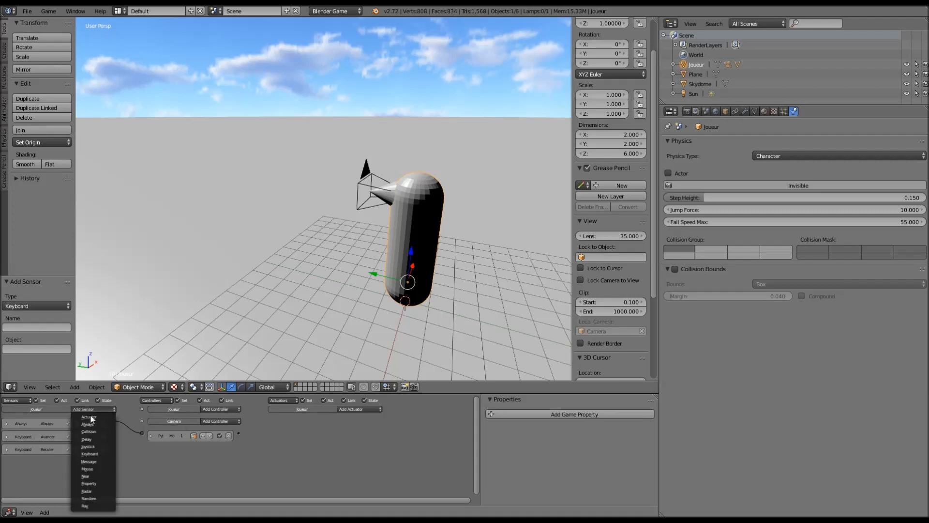
left_click(90, 453)
left_click(55, 462)
type("Gauche")
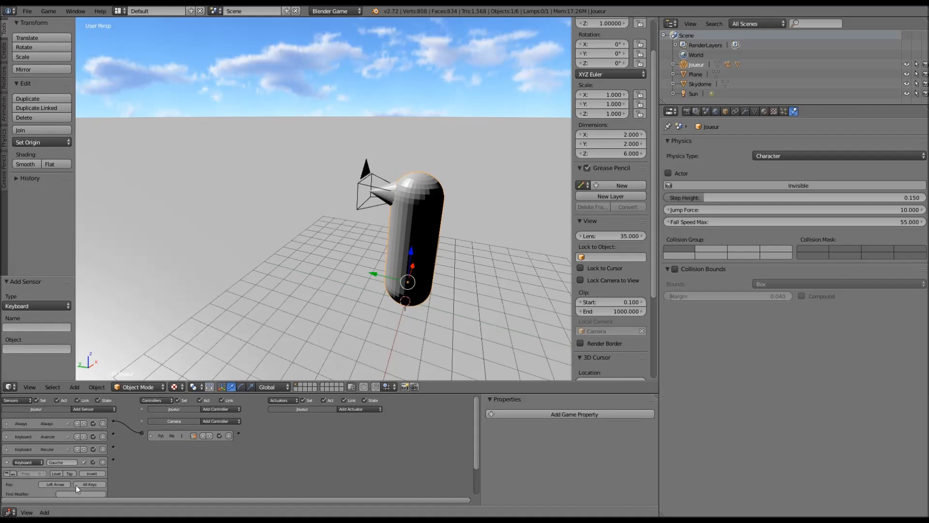
left_click(7, 461)
Add a keyboard sensor named Droite with the Right Arrow key and collapse it.
left_click(81, 411)
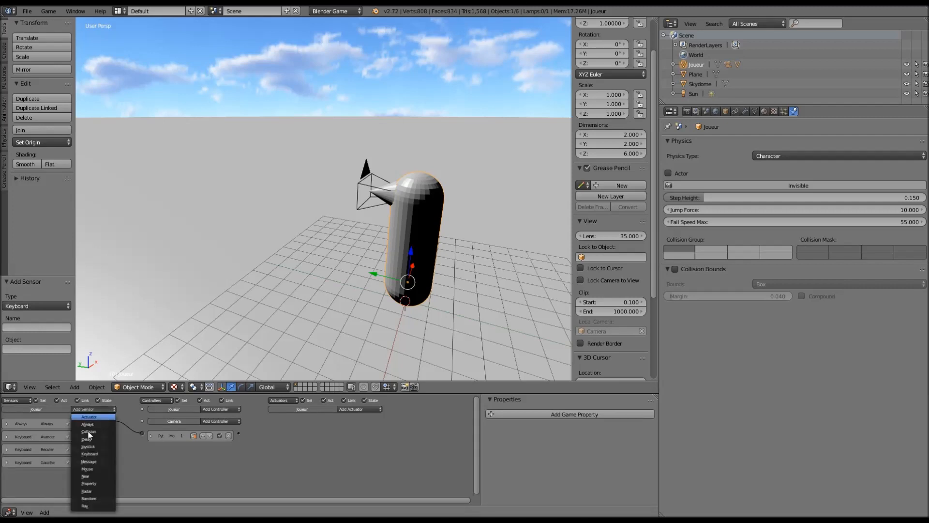
left_click(90, 453)
left_click(63, 475)
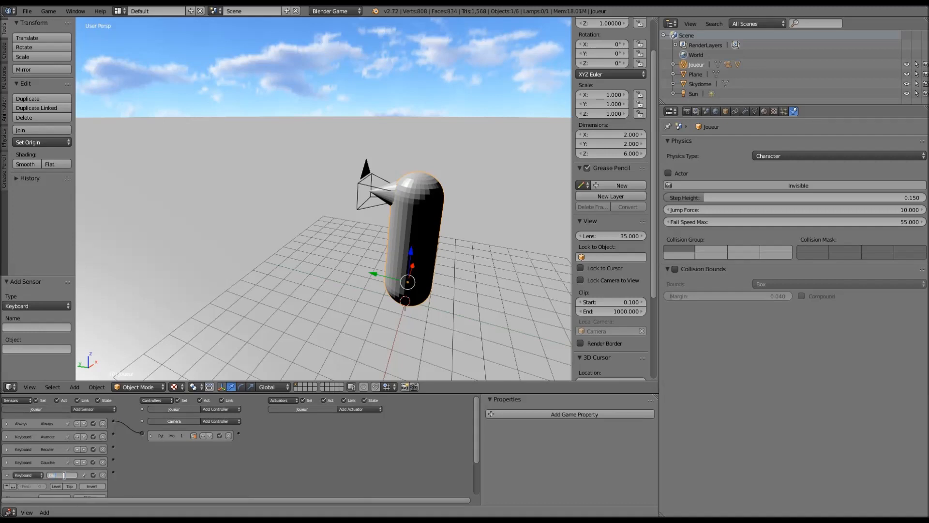
type("Droite")
key("Return")
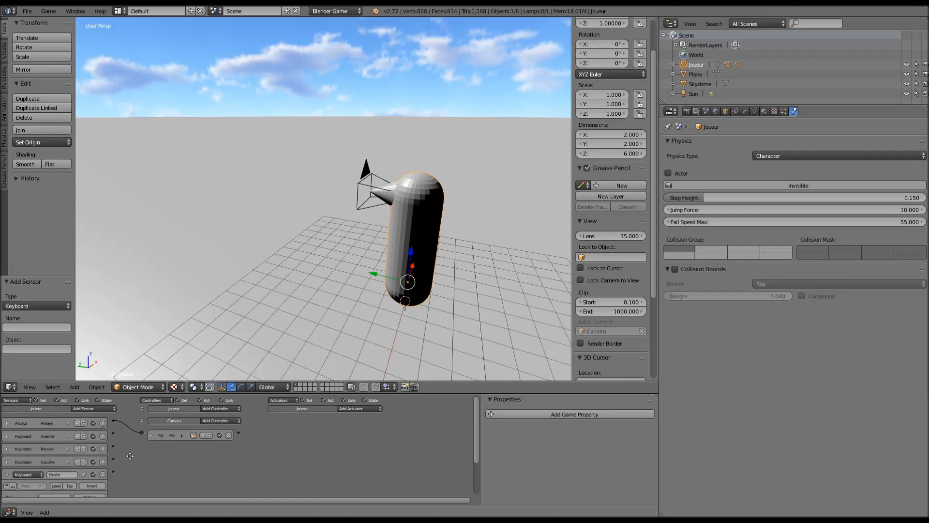
scroll(130, 456, "down", 2)
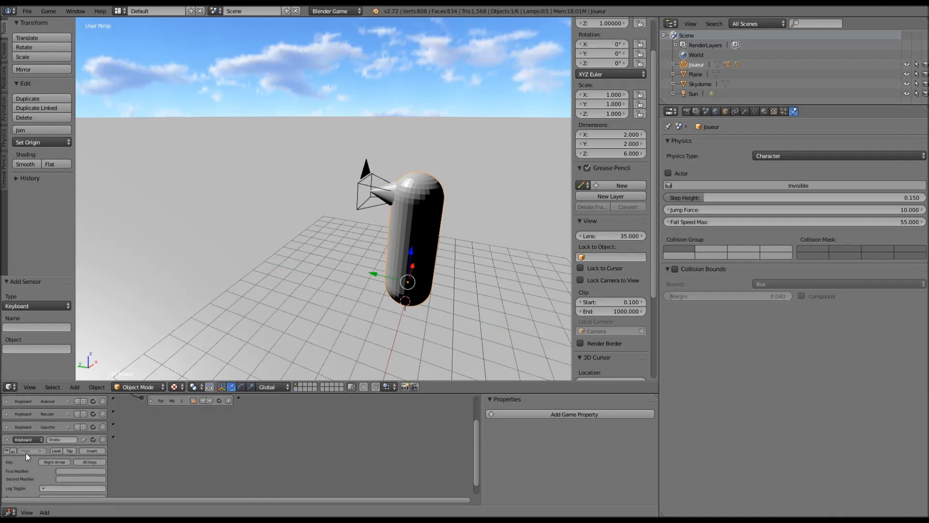
left_click(5, 439)
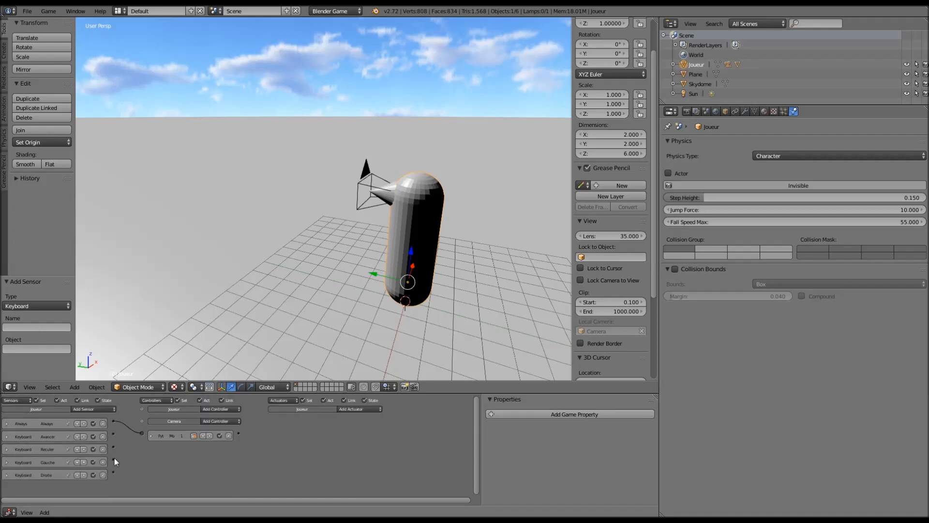
Add a keyboard sensor named Sauter for jumping and collapse it.
left_click(94, 409)
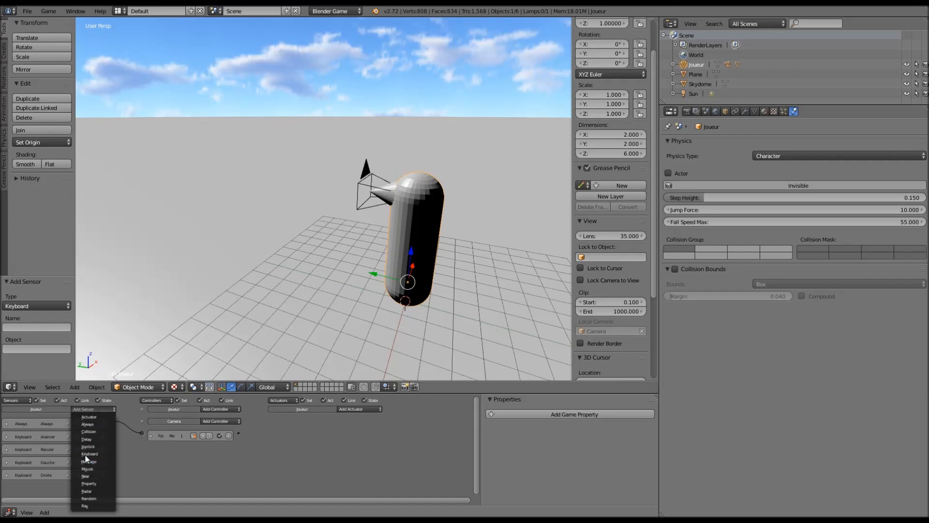
left_click(105, 462)
scroll(72, 469, "down", 2)
left_click(58, 460)
type("Sau")
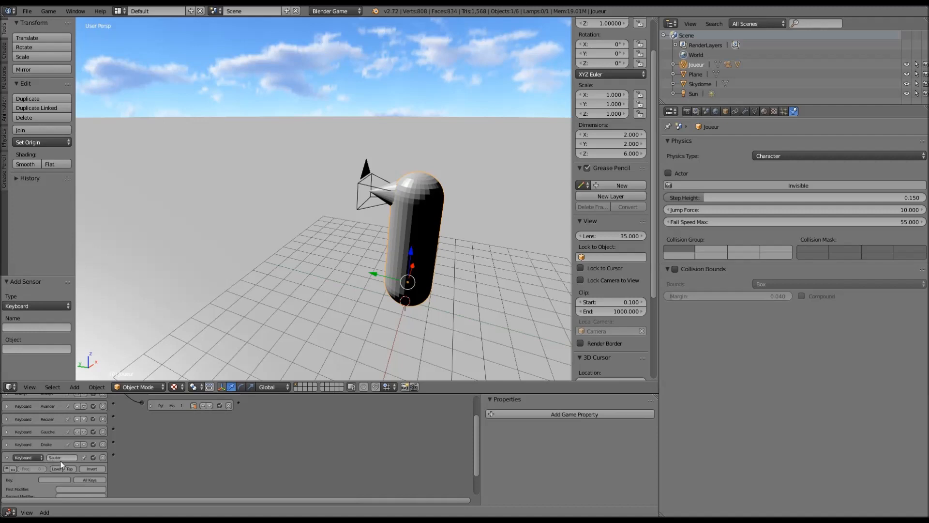
type("ter")
key("Return")
left_click(5, 457)
scroll(114, 411, "up", 2)
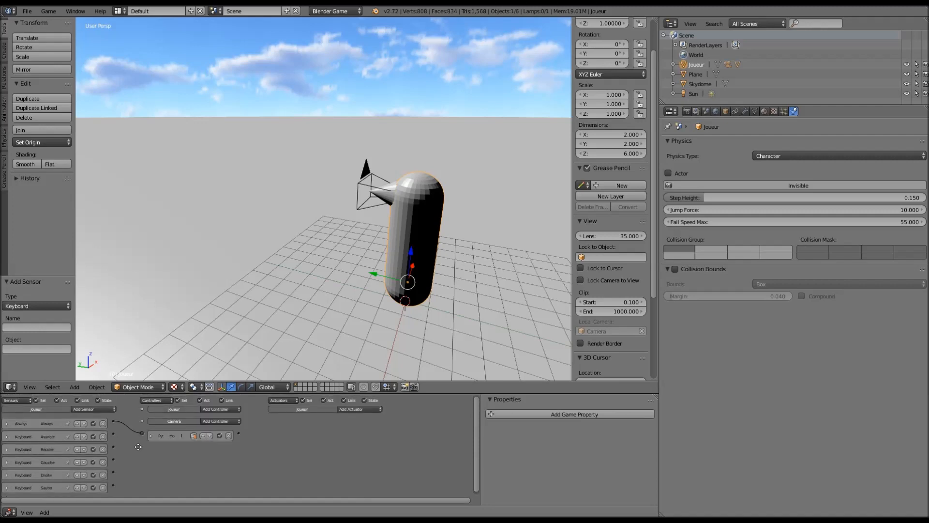
Add another keyboard sensor to Joueur and name it Courir for running.
left_click(112, 408)
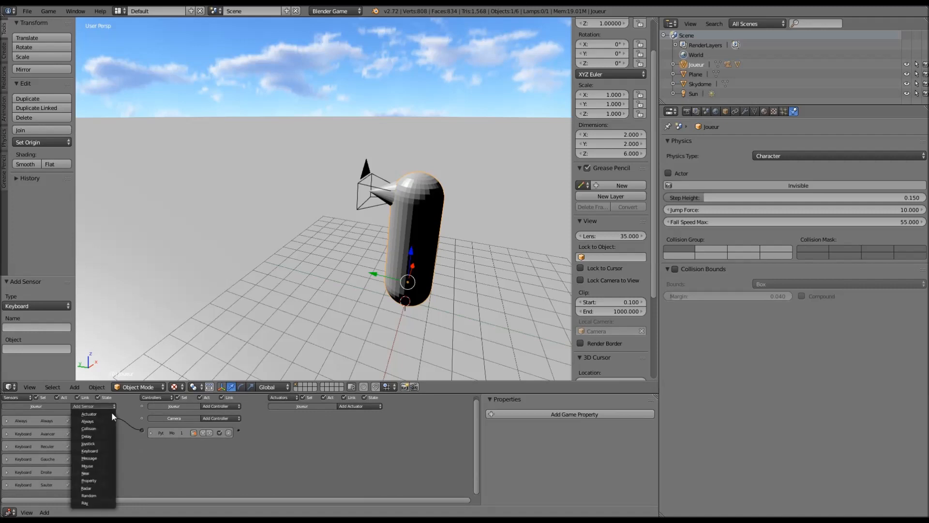
left_click(91, 451)
scroll(85, 466, "down", 2)
left_click(63, 467)
key("BackSpace")
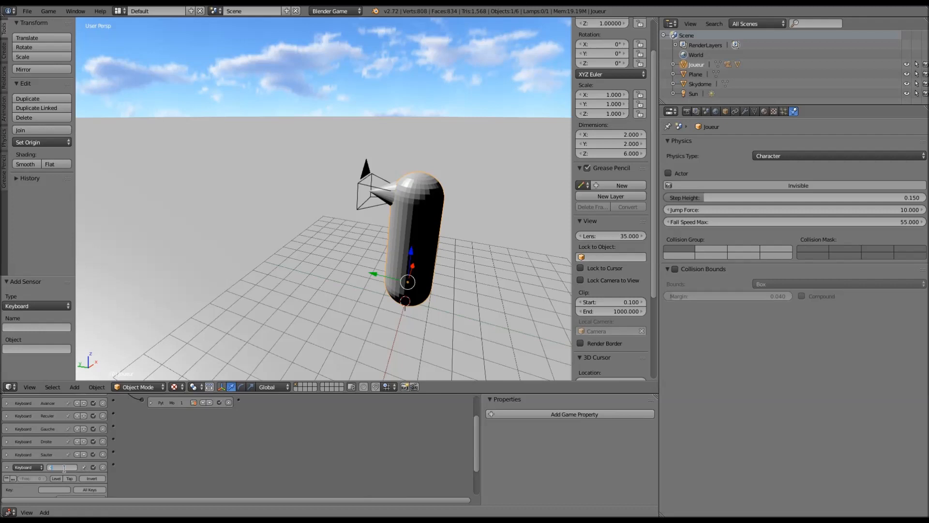
type("Courrir")
key("Return")
Assign the Right Shift key to the Courir sensor and collapse it.
scroll(133, 442, "down", 2)
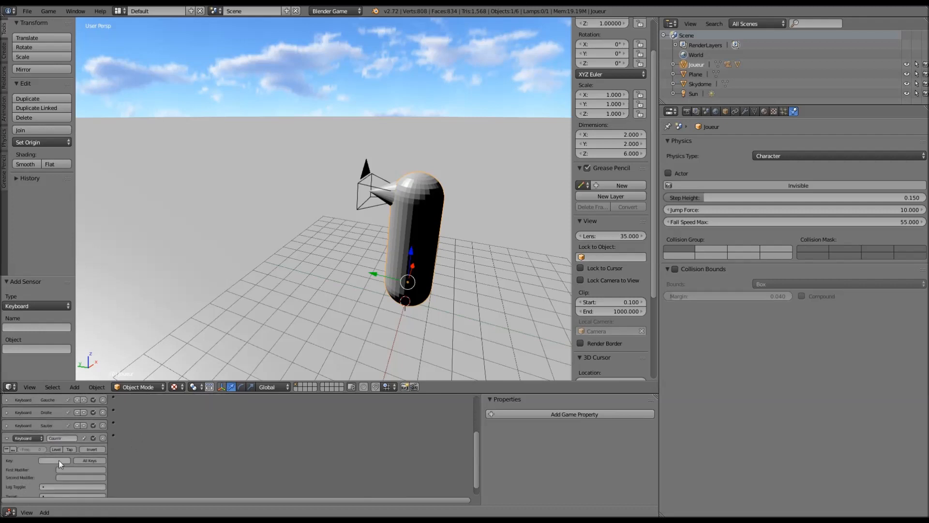
left_click(59, 439)
key("Return")
scroll(208, 430, "down", 1)
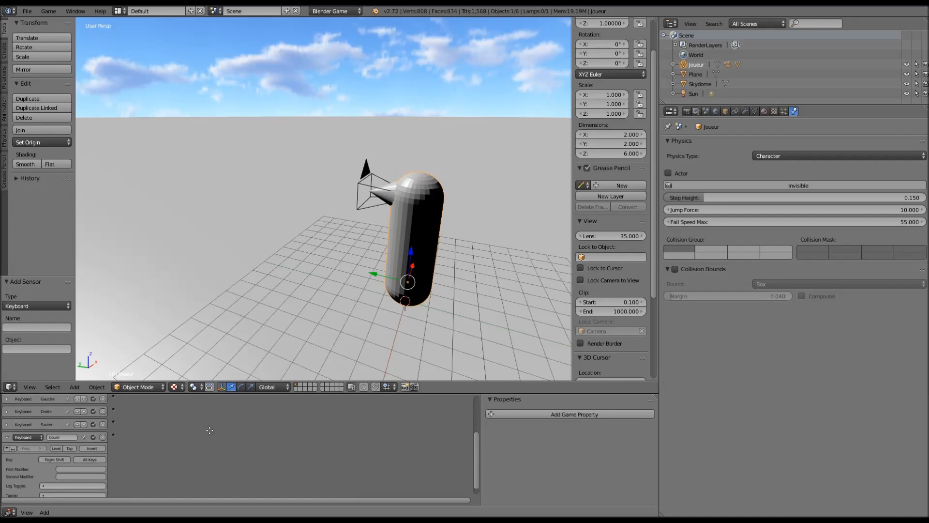
left_click(7, 426)
scroll(203, 451, "up", 5)
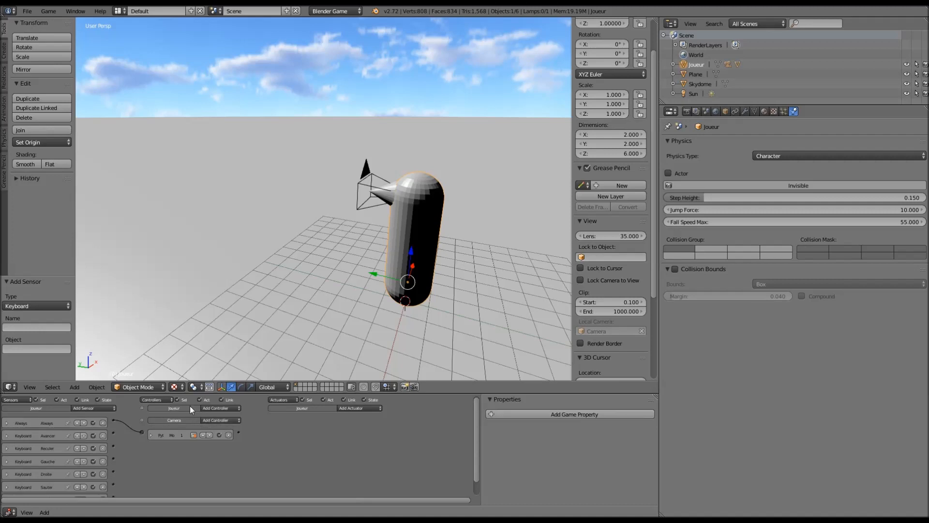
Add four And controllers to Joueur and link the Avancer, Reculer and Gauche sensors to the first three in order.
left_click(217, 409)
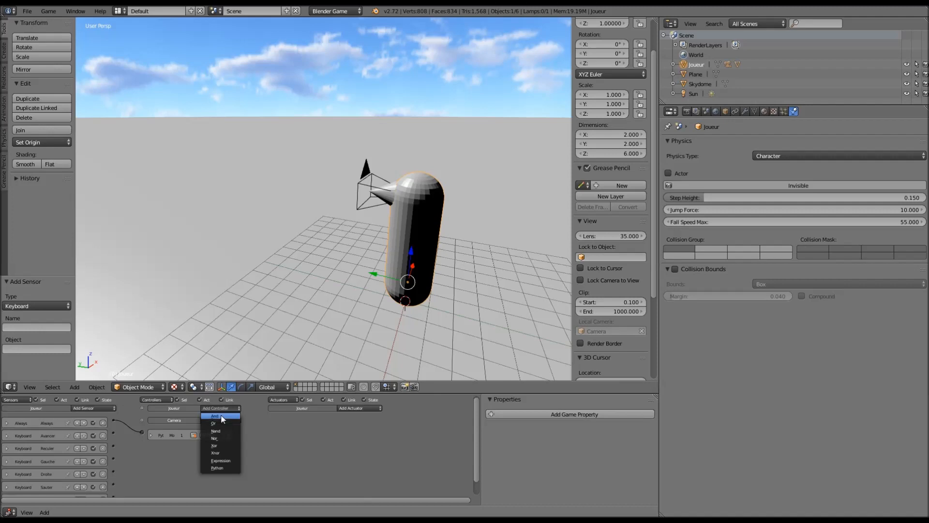
left_click(222, 416)
left_click(230, 416)
left_click(231, 408)
left_click(231, 416)
left_click(234, 408)
left_click(234, 417)
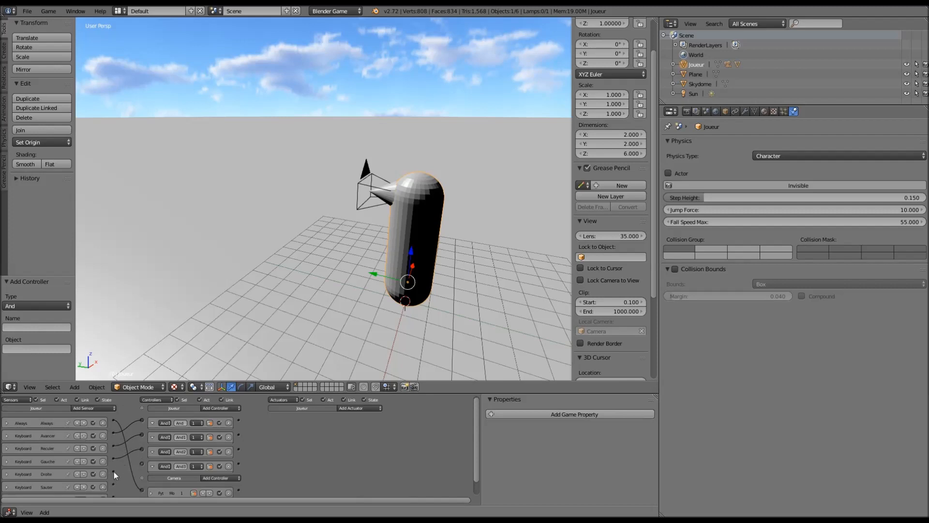
Link the Droite sensor to the fourth And controller.
left_click_drag(138, 462, 141, 464)
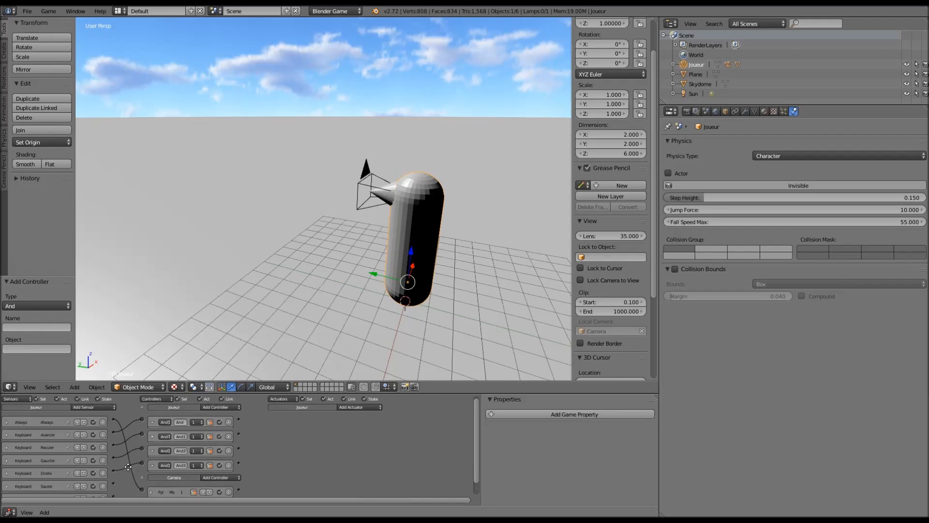
scroll(231, 434, "down", 1)
scroll(231, 434, "up", 1)
Collapse all four And controllers of Joueur.
left_click(152, 423)
left_click(151, 436)
left_click(152, 450)
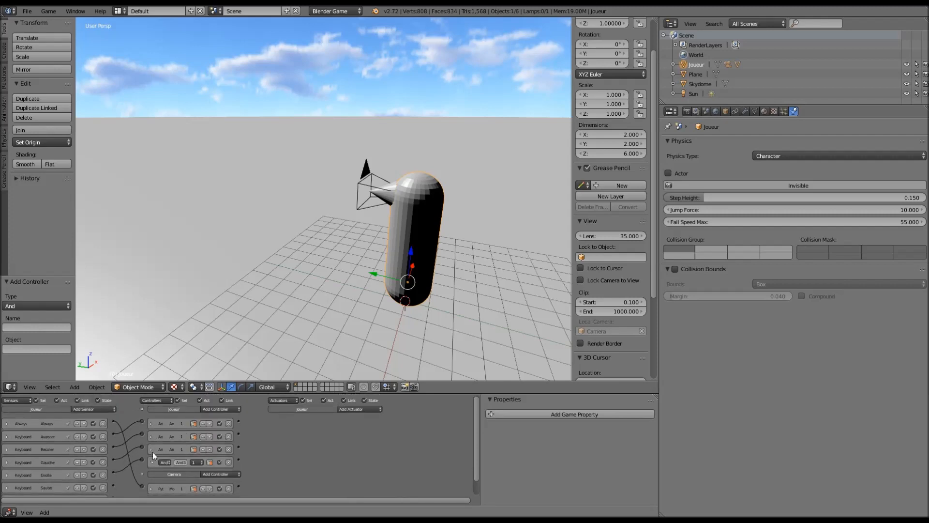
left_click(153, 462)
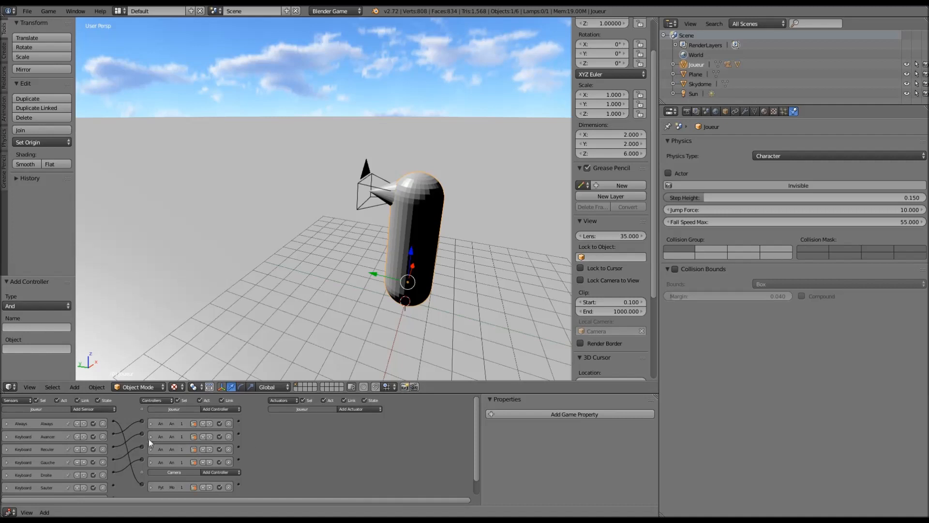
Make the logic editor area taller so that the whole list of sensors fits.
scroll(71, 437, "down", 1)
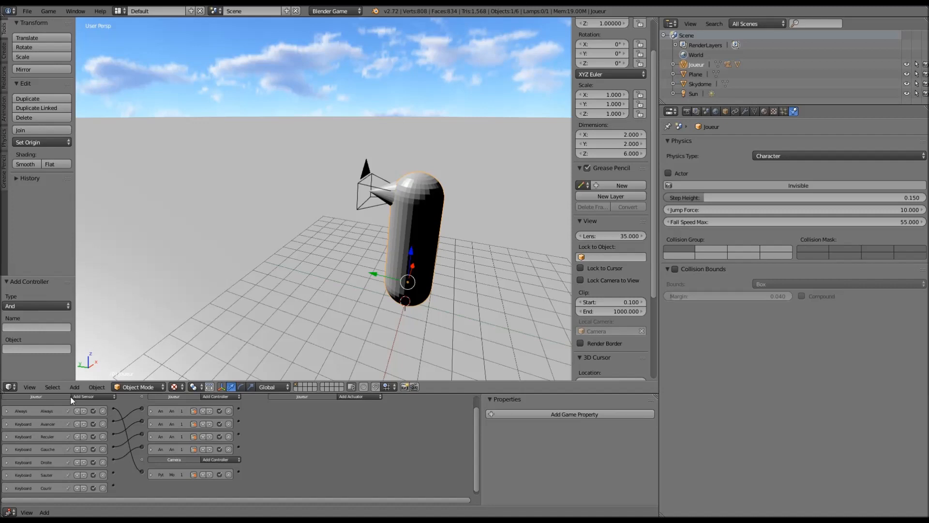
scroll(70, 399, "down", 1)
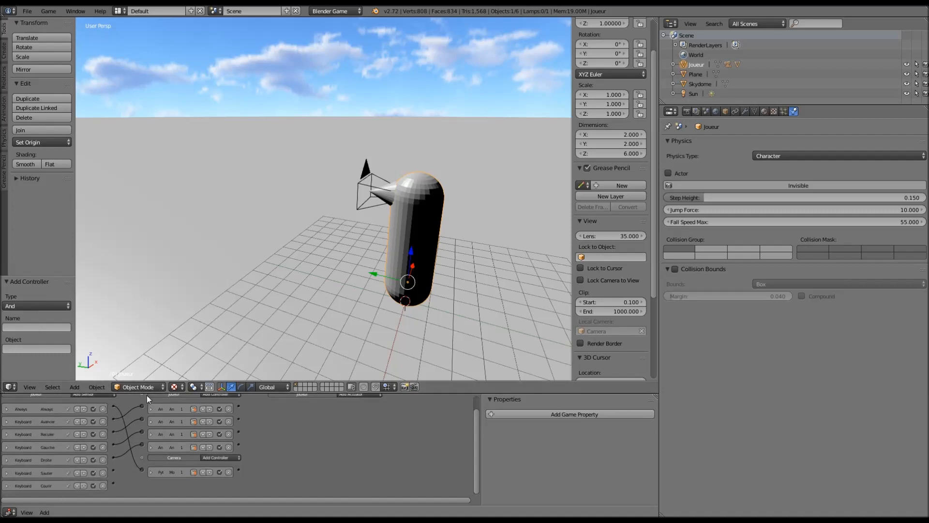
left_click_drag(147, 394, 166, 370)
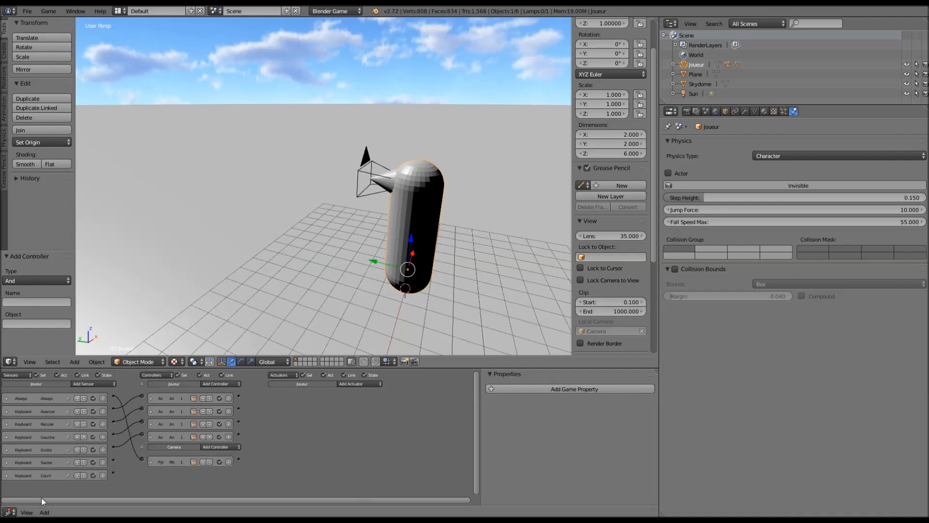
Add two more collapsed And controllers to Joueur and link the Sauter and Courir sensors to them in order.
left_click(220, 384)
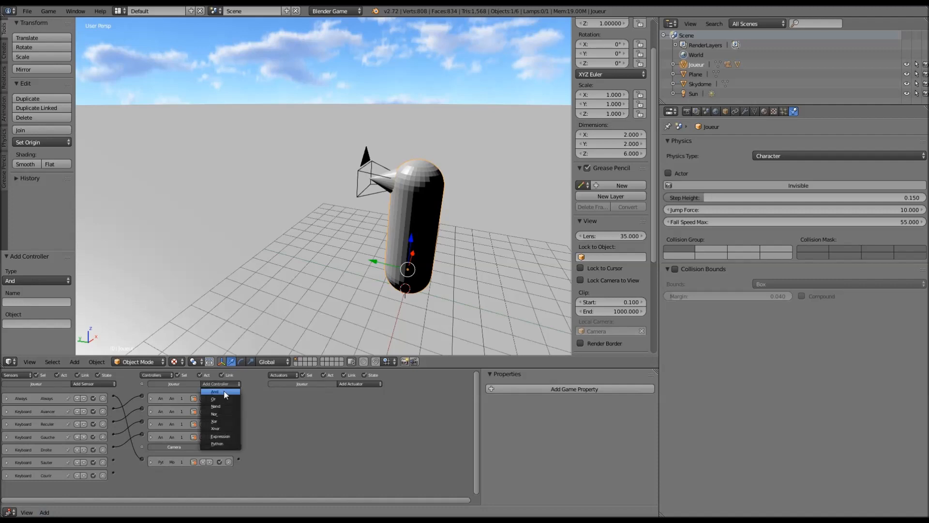
left_click(225, 394)
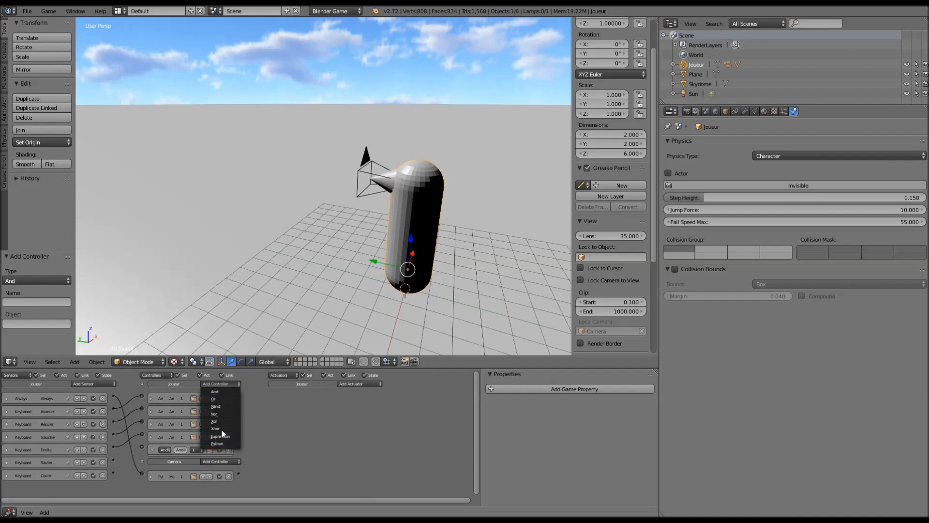
left_click(224, 391)
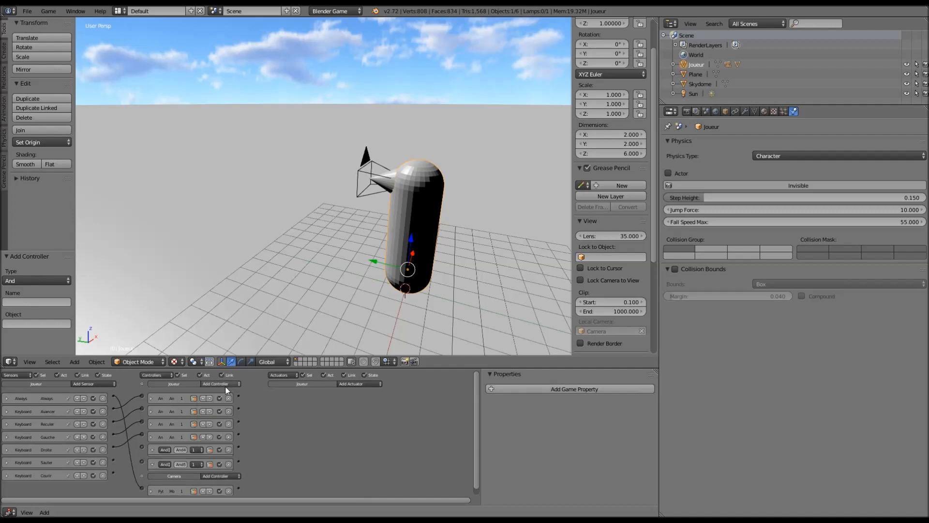
left_click(225, 385)
left_click(152, 449)
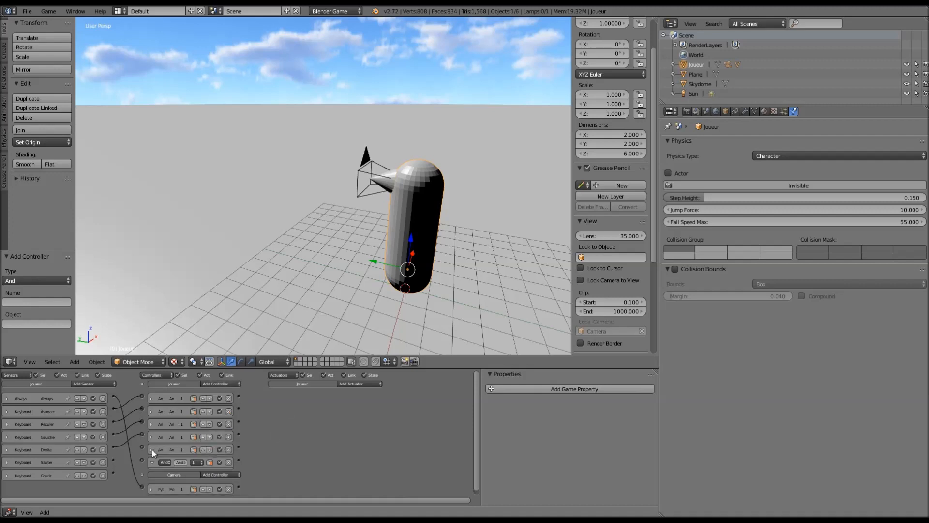
left_click(153, 460)
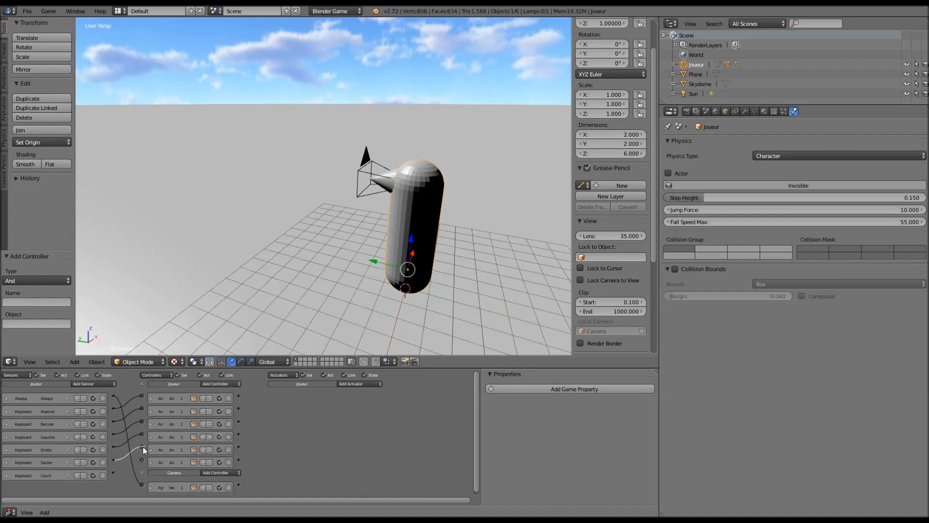
left_click_drag(140, 462, 142, 459)
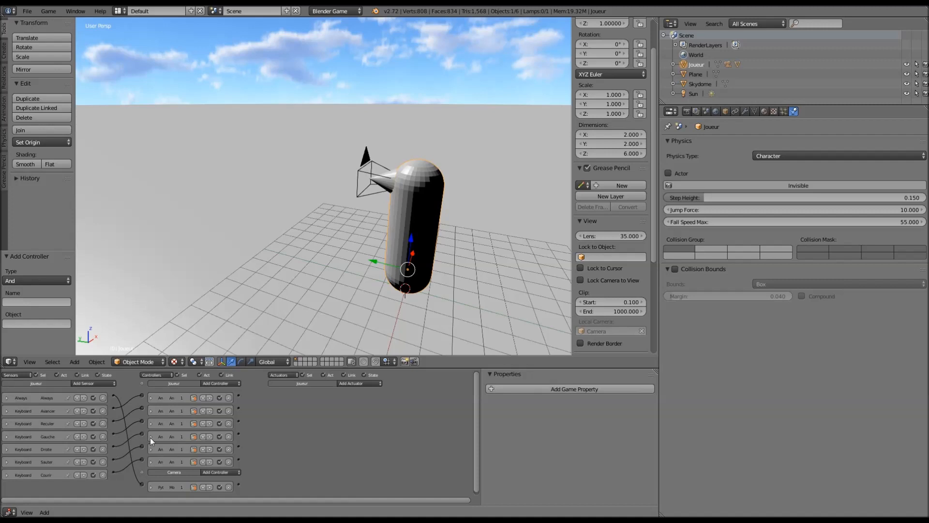
Add a Motion actuator to Joueur, linked to the first And controller, and set its motion type to Character Motion.
left_click(338, 382)
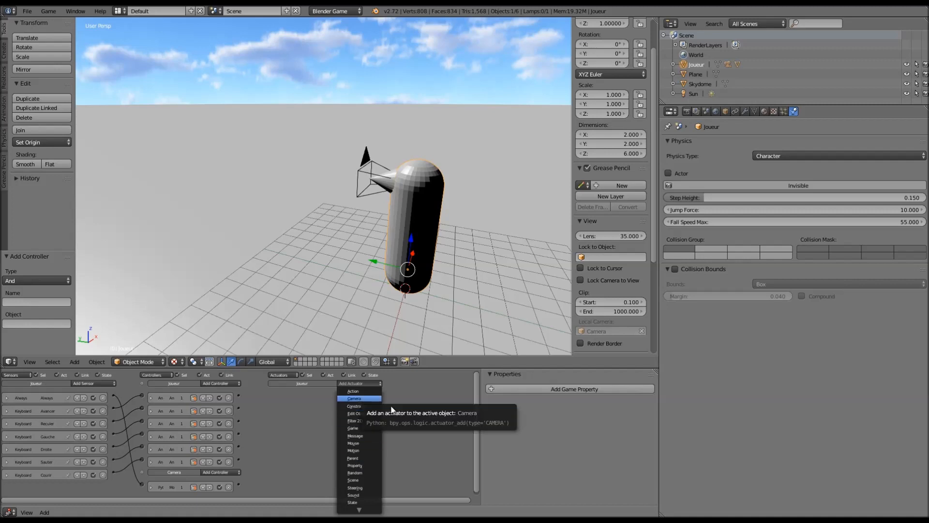
left_click(361, 382)
left_click(363, 382)
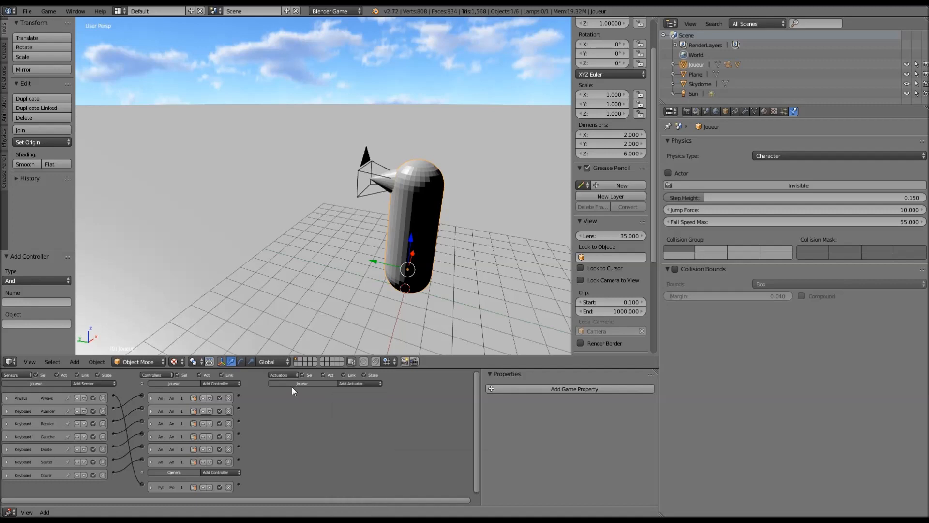
left_click(361, 383)
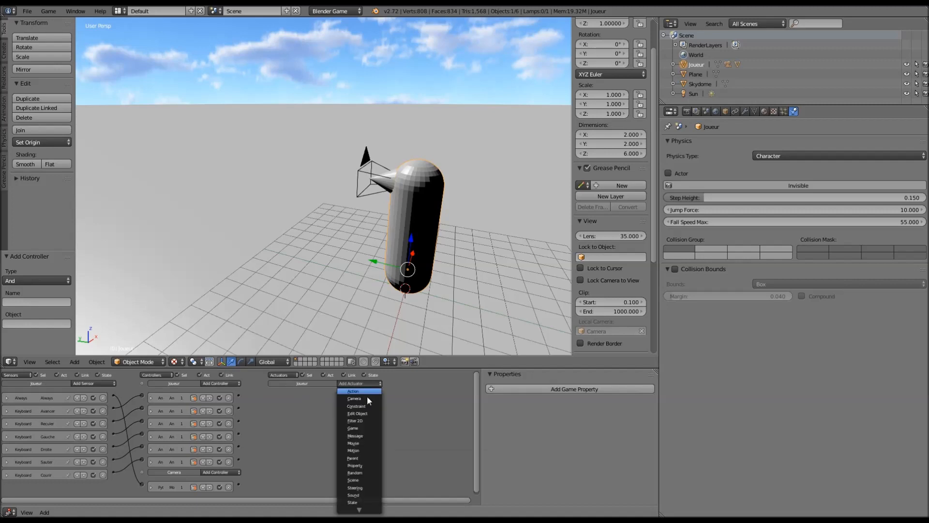
left_click(360, 449)
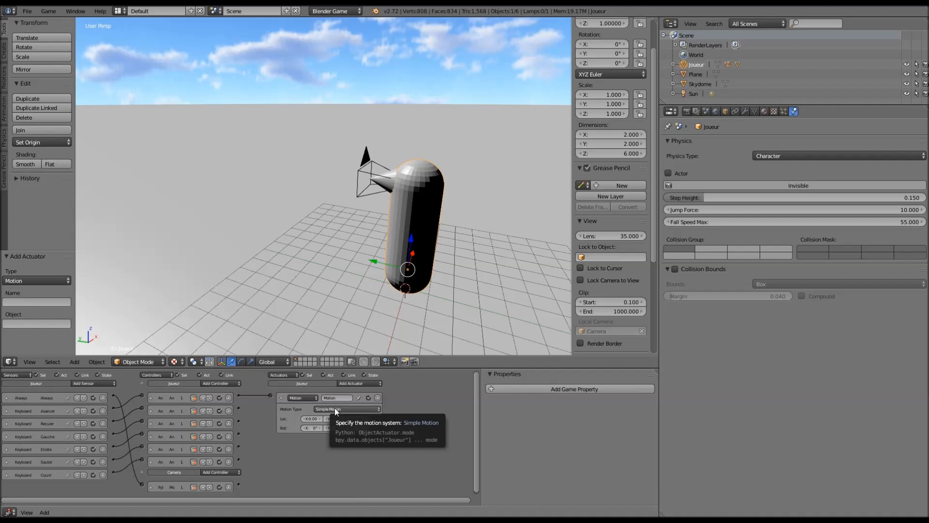
left_click(335, 407)
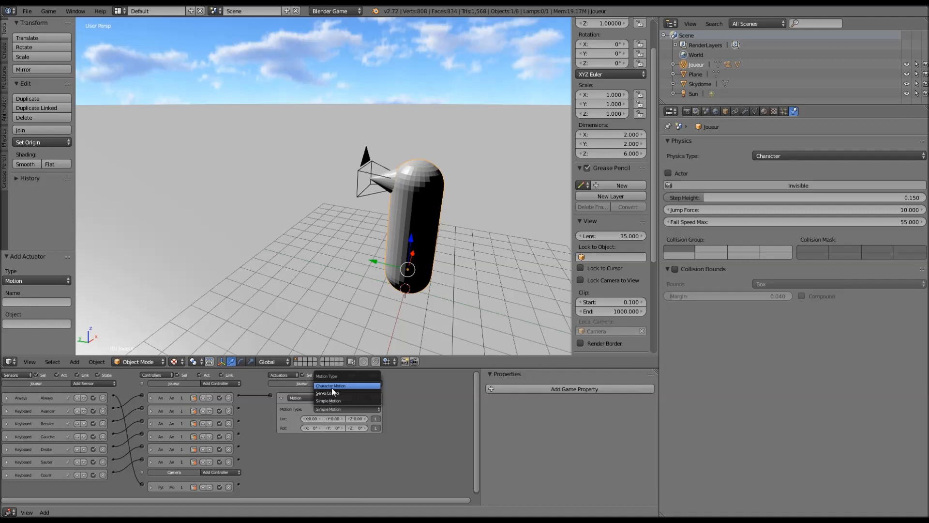
left_click(332, 388)
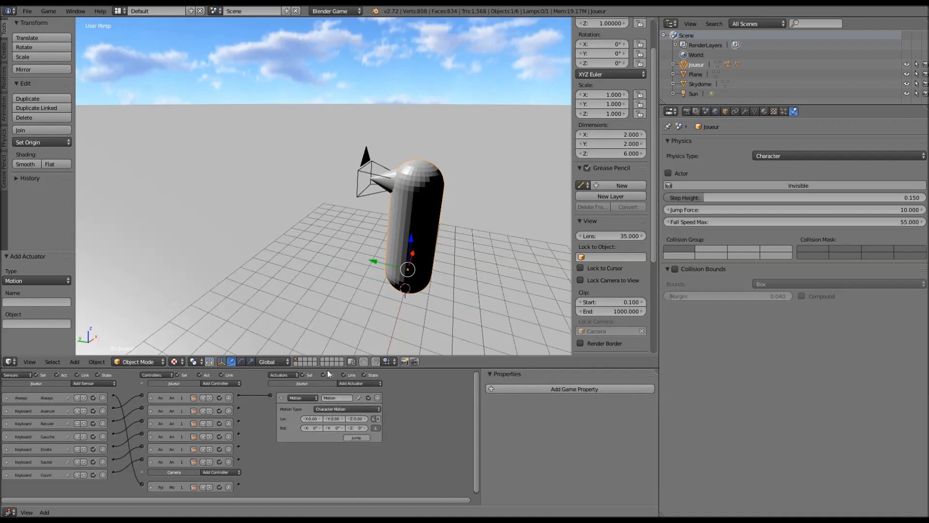
Switch the actuator's motion type to Simple Motion, to Servo Control and back to Character Motion to compare their options.
left_click(347, 409)
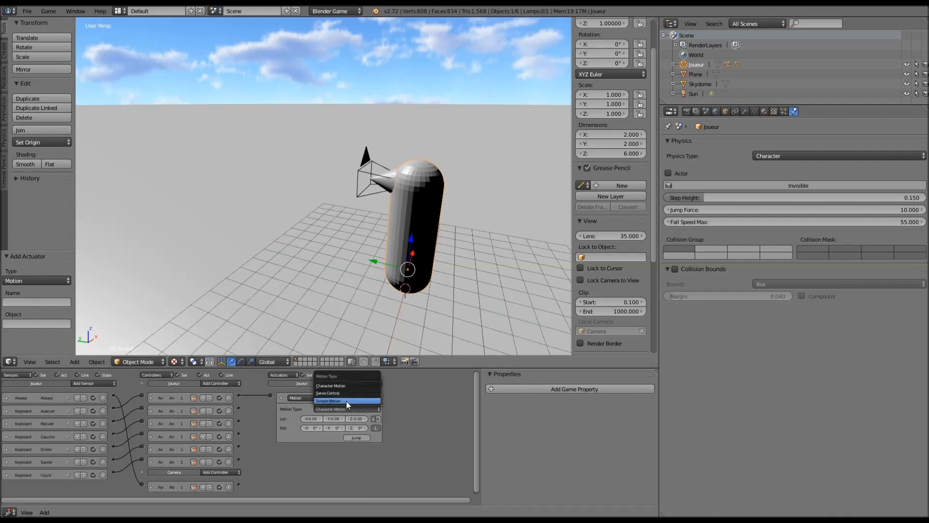
left_click(346, 401)
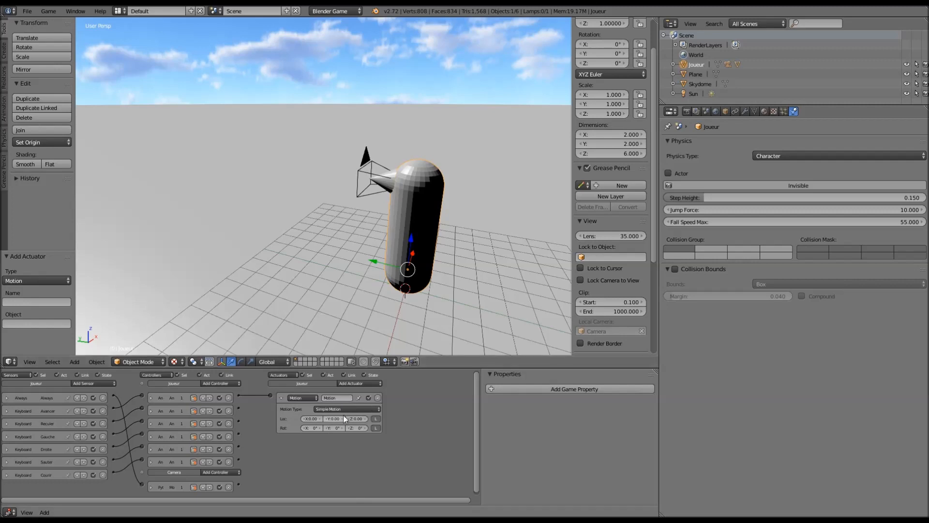
left_click(341, 409)
left_click(333, 392)
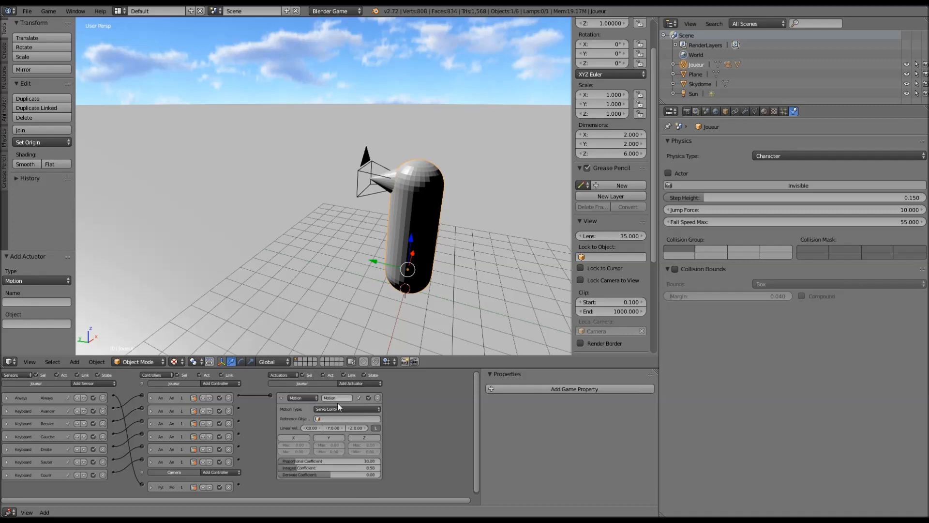
left_click(339, 410)
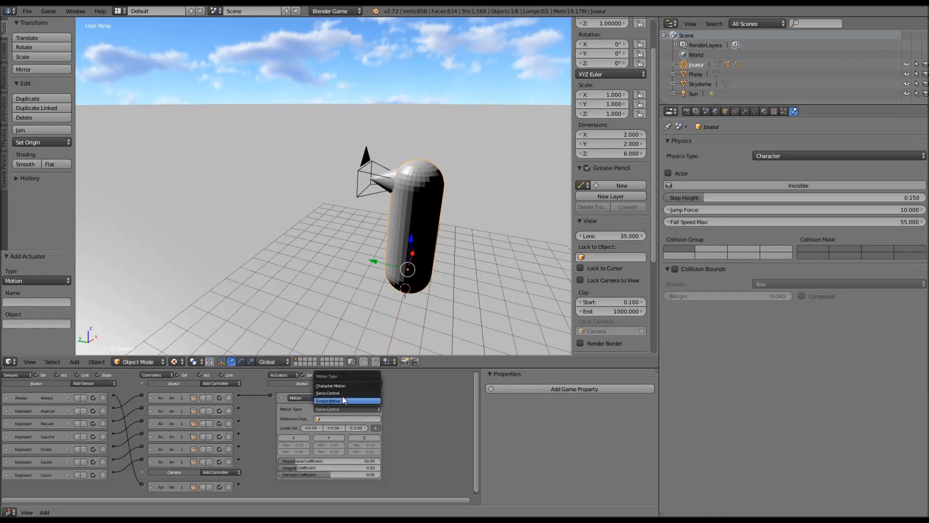
left_click(347, 386)
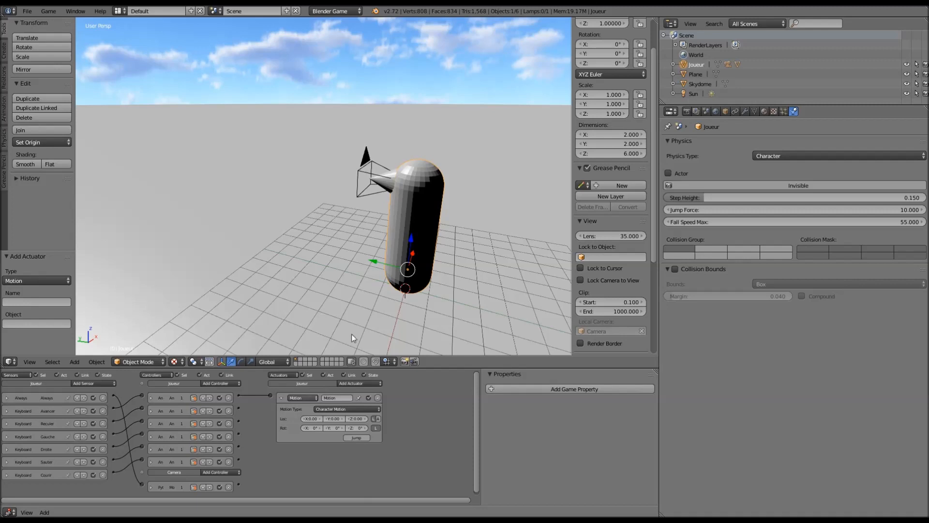
mouse_move(376, 284)
middle_mouse_down()
mouse_move(338, 278)
mouse_move(369, 295)
middle_mouse_up()
left_click_drag(362, 264, 353, 231)
right_click(354, 233)
middle_click_drag(393, 278, 359, 248)
key("g")
mouse_move(359, 246)
left_mouse_down()
mouse_move(318, 248)
mouse_move(353, 249)
left_mouse_up()
right_click(353, 249)
middle_click_drag(167, 350, 79, 338)
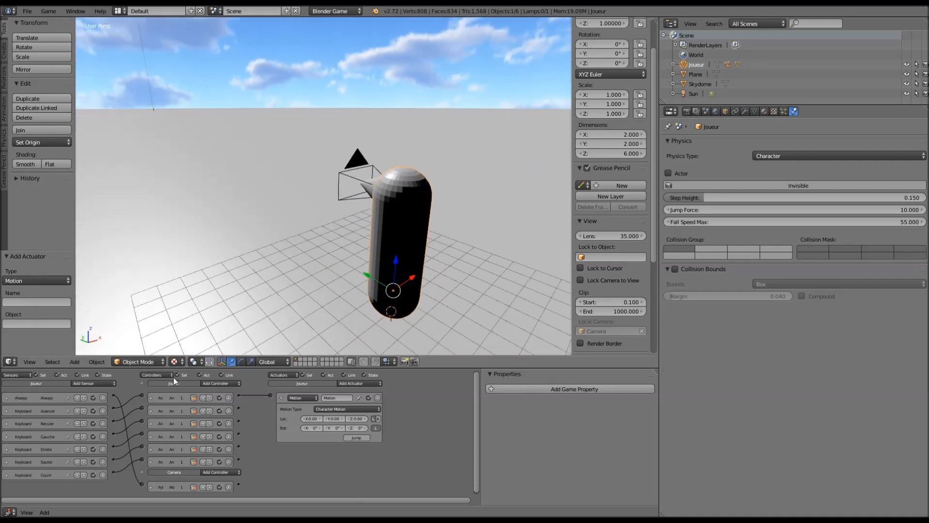
Set the Motion actuator's Y location to 5.00 and run the game to test Joueur's forward movement.
left_click(332, 418)
type("5")
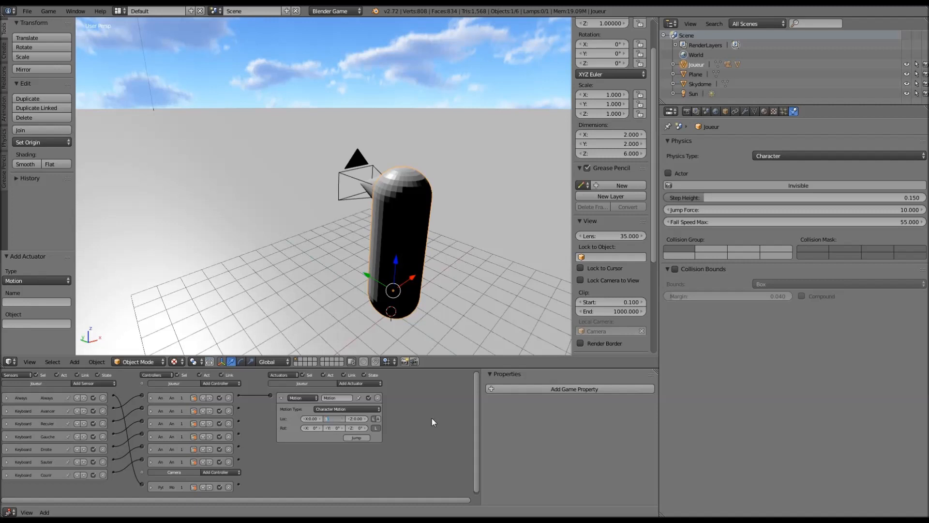
key("Return")
key("p")
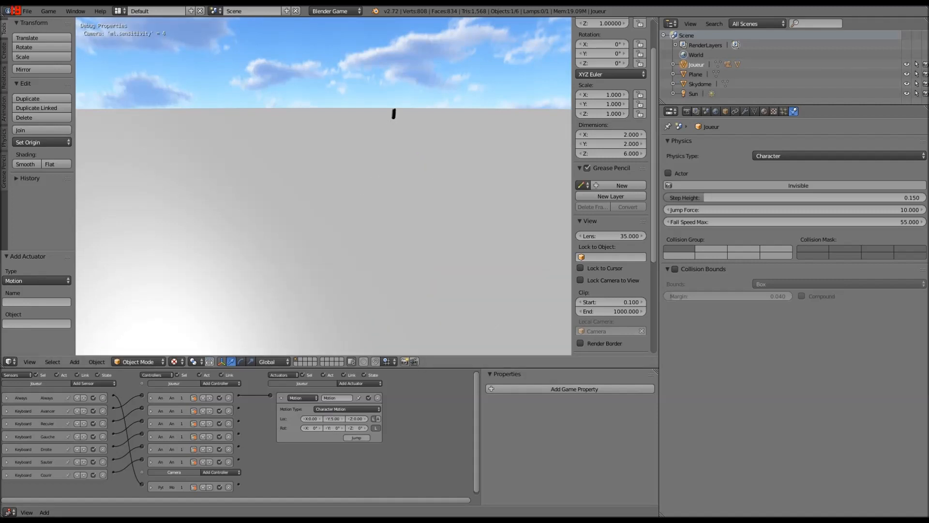
key("Escape")
middle_click_drag(286, 210, 347, 245)
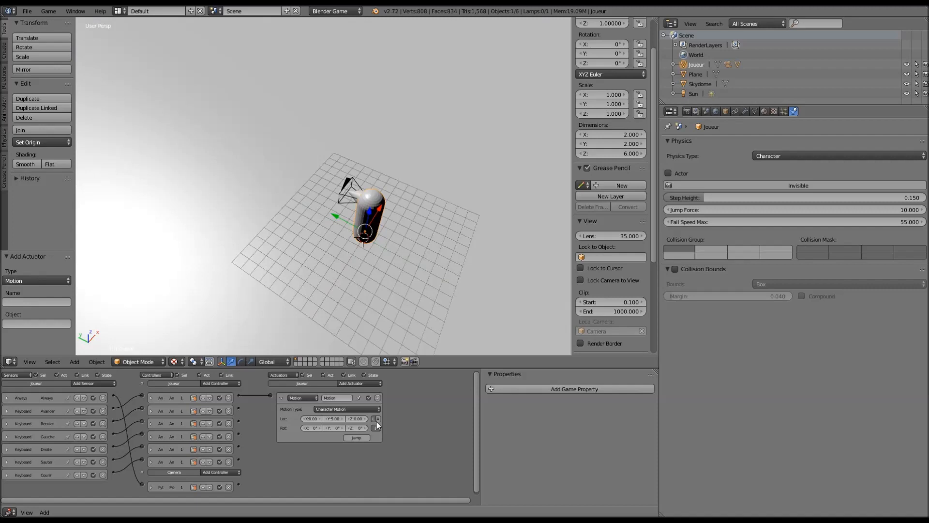
key("p")
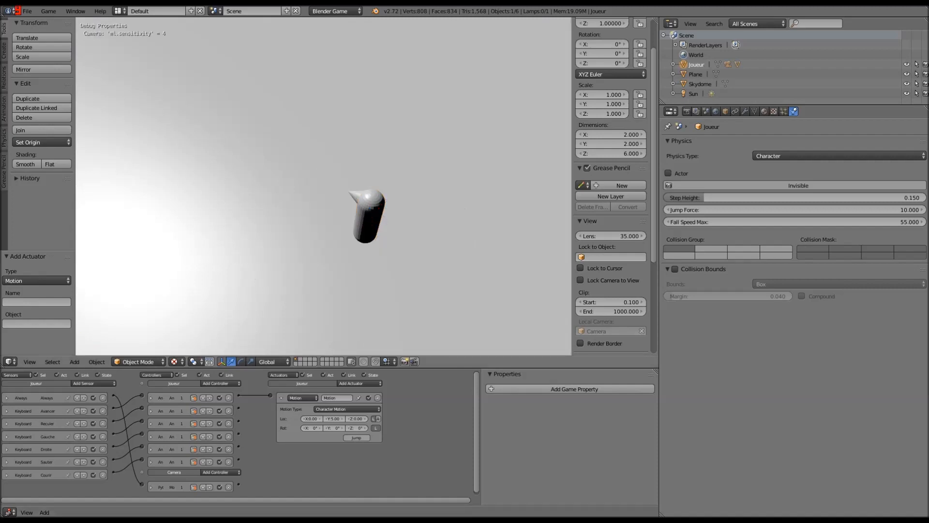
key("Escape")
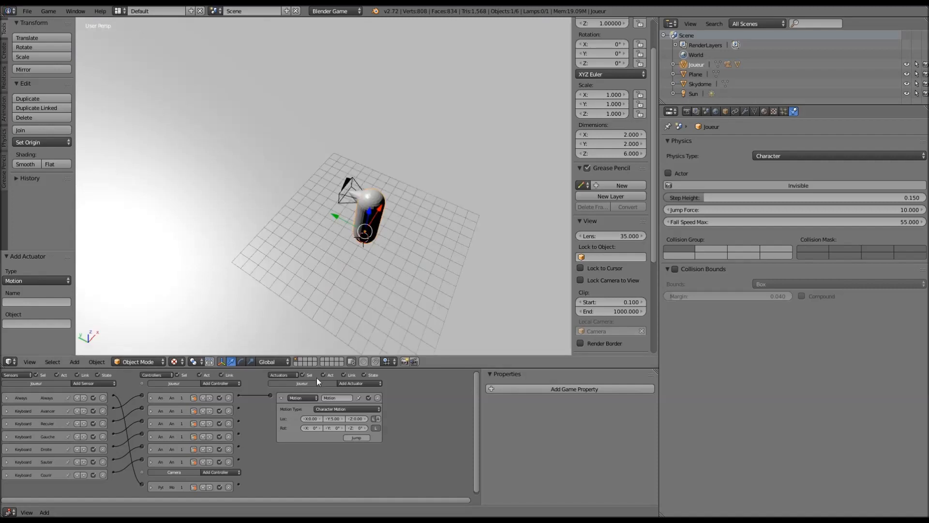
Set the Motion actuator's Y location to 1.00 and test moving Joueur forward in the game.
left_click(333, 419)
type("1")
key("Return")
middle_click_drag(340, 266, 332, 262)
key("p")
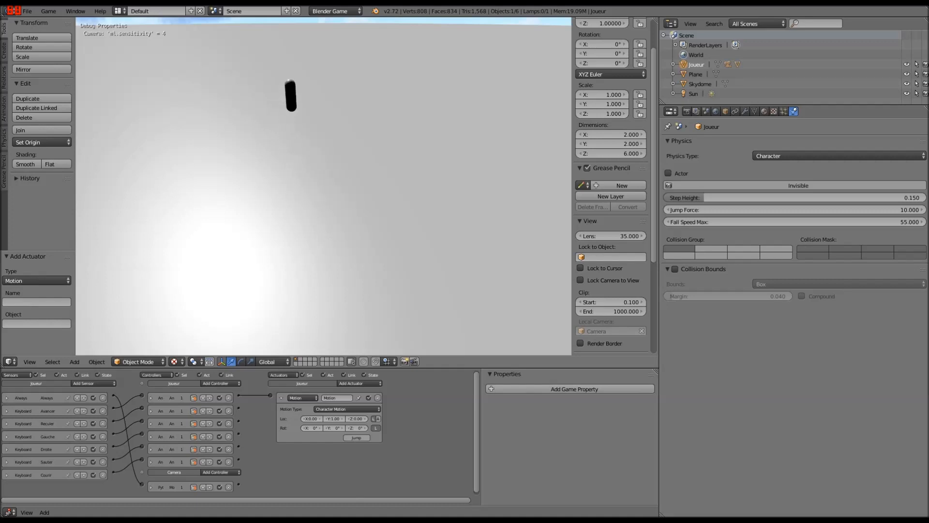
key("z")
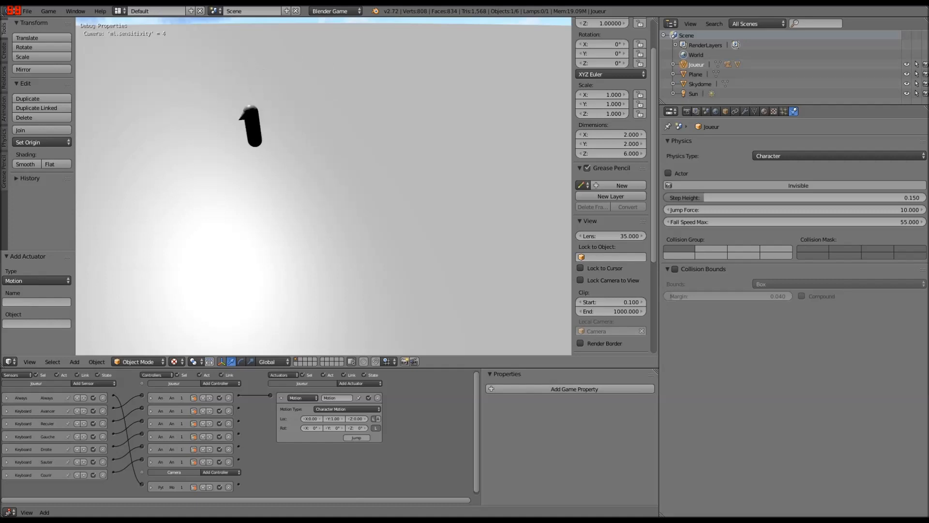
key("Escape")
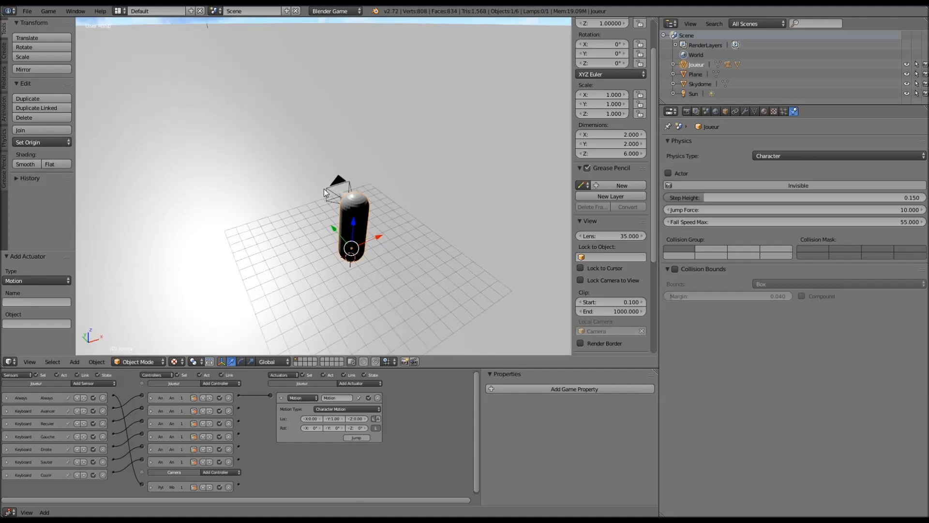
Run the game from the camera view and from a distant perspective view to check Joueur's forward movement.
key("p")
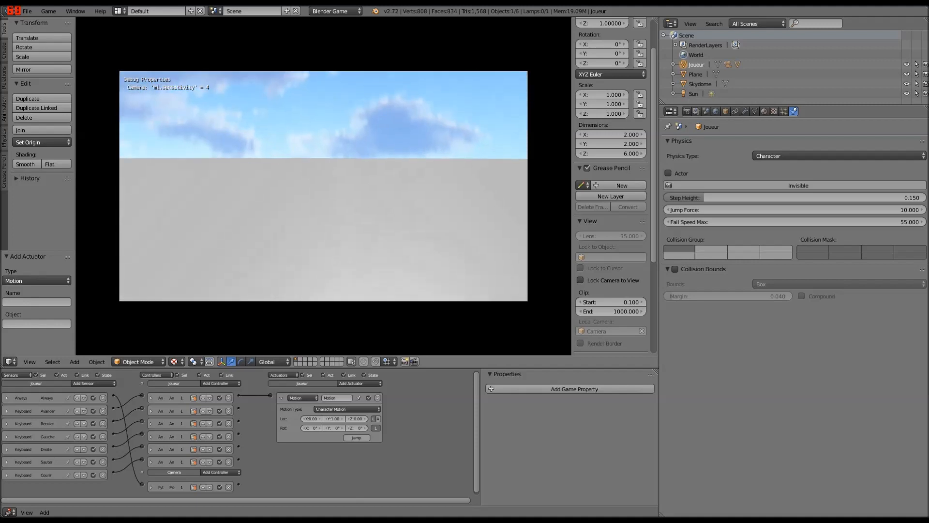
key("Escape")
middle_click_drag(348, 199, 417, 225)
scroll(412, 220, "down", 5)
key("p")
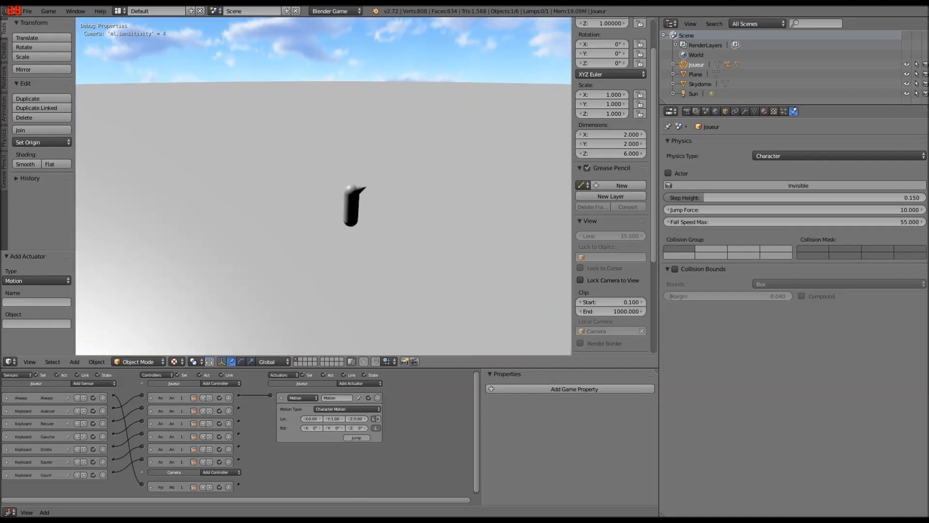
key("z")
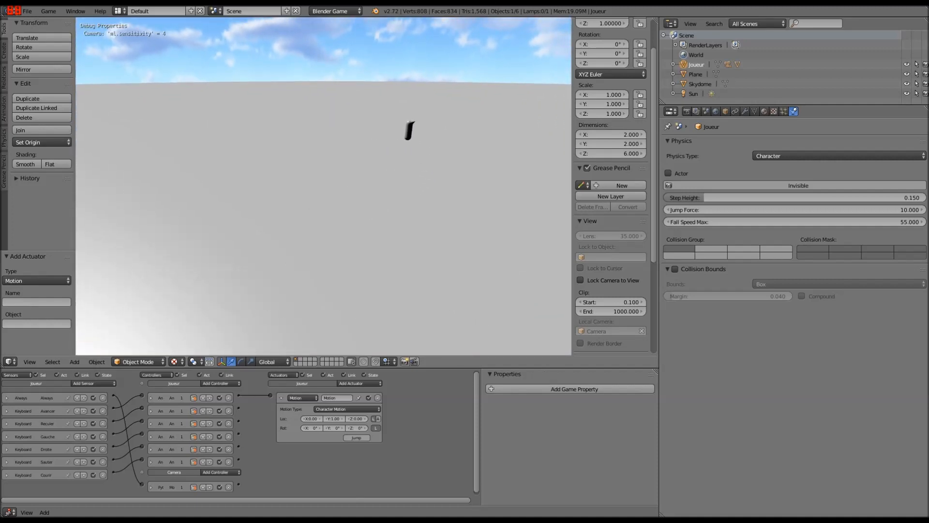
key("Escape")
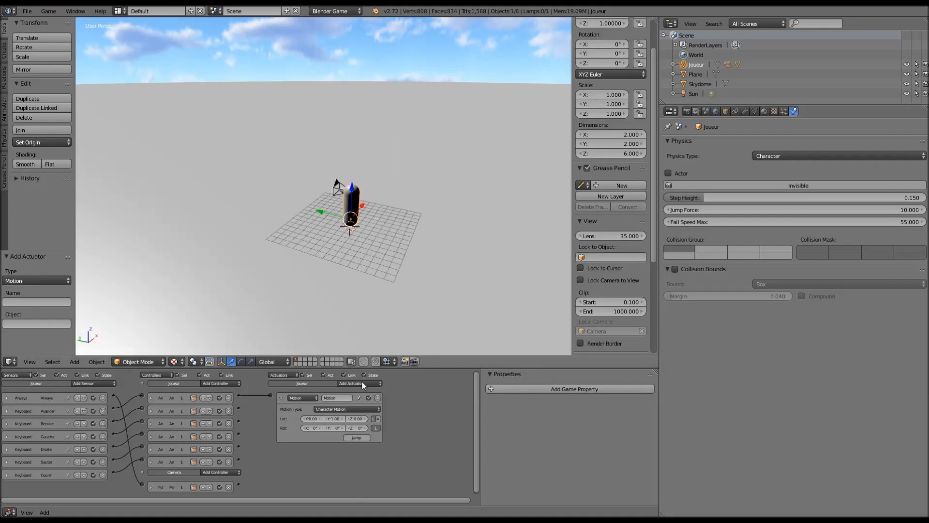
Remove the Motion actuator from Joueur.
left_click(378, 397)
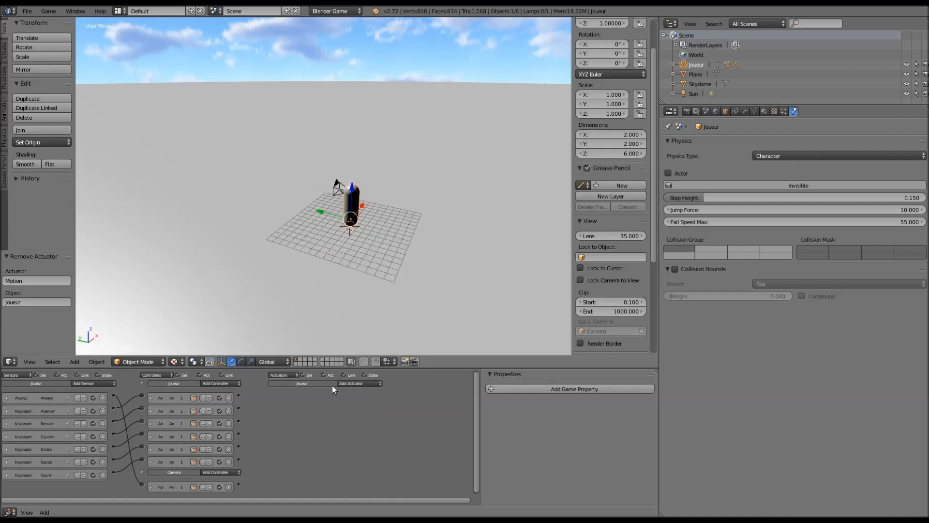
middle_click_drag(298, 411, 316, 402)
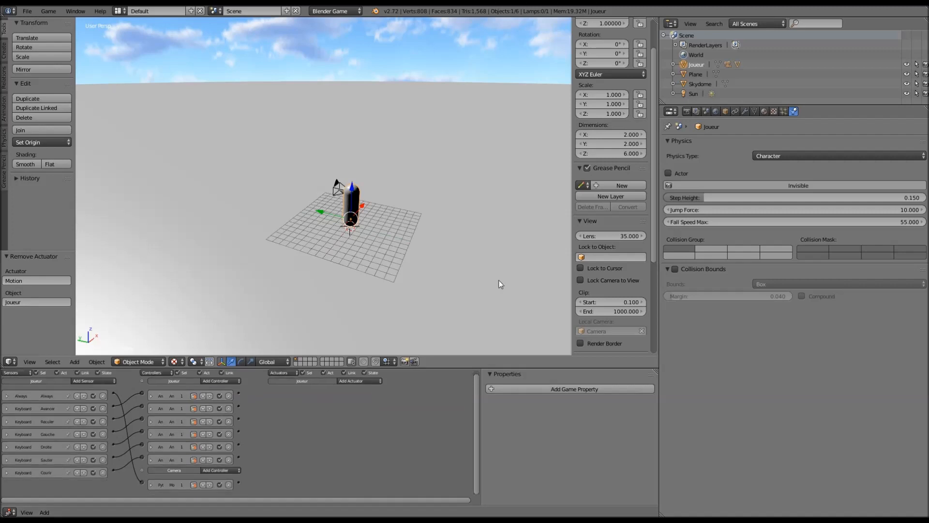